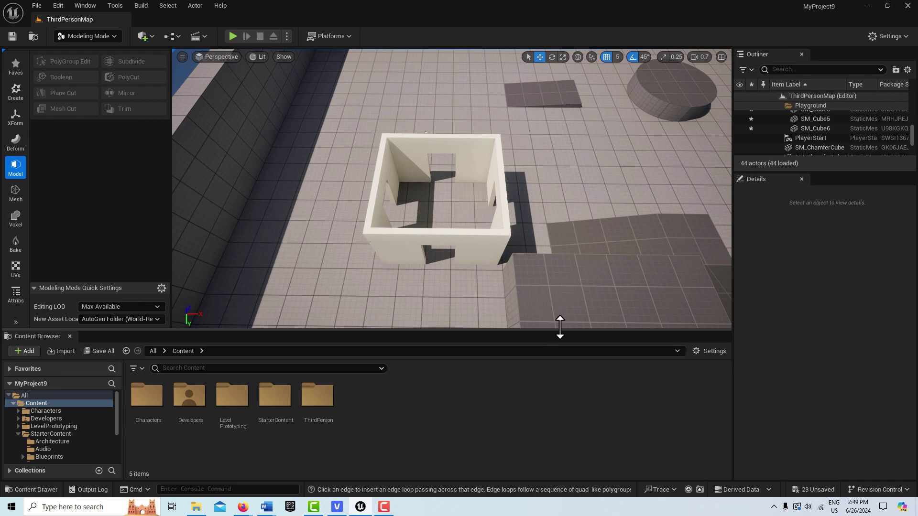
# Switch to Modeling mode and place a new box, 100 wide, deep and high, on top of the wall's corner.
pyautogui.moveTo(550, 285); pyautogui.dragTo(430, 190, button='right')
pyautogui.press('w')
pyautogui.press('s')
pyautogui.press('w')
pyautogui.press('s')
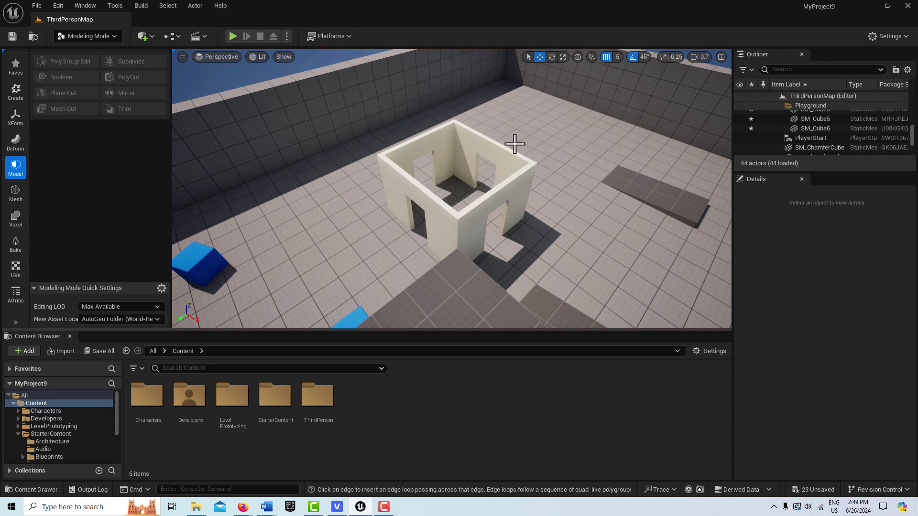
pyautogui.hotkey('shift', '1')
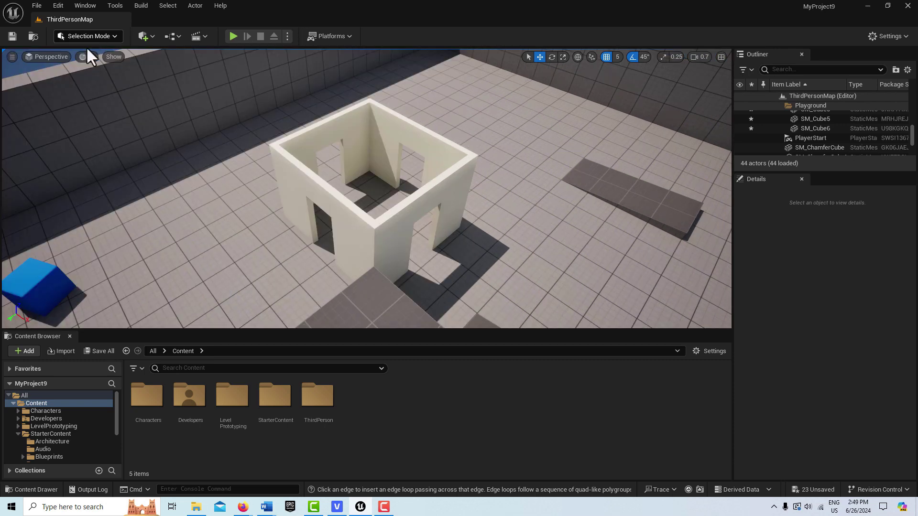
pyautogui.click(111, 36)
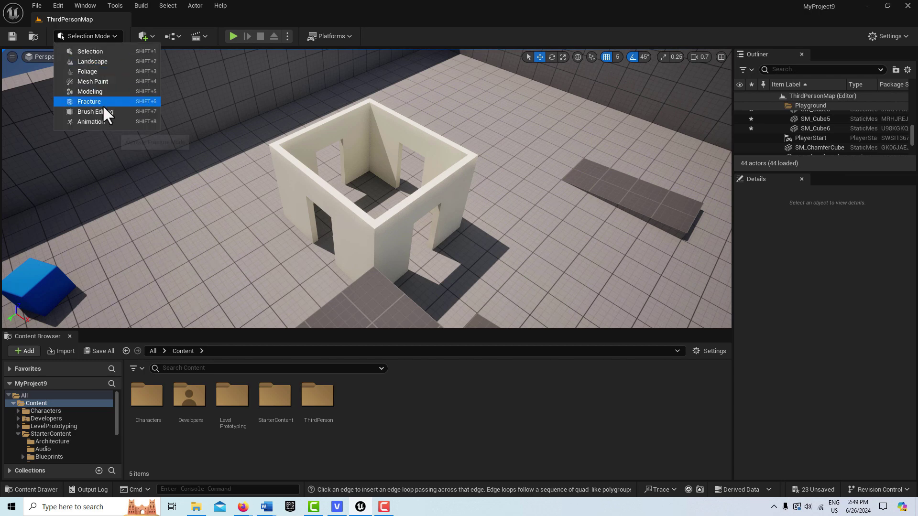
pyautogui.click(102, 92)
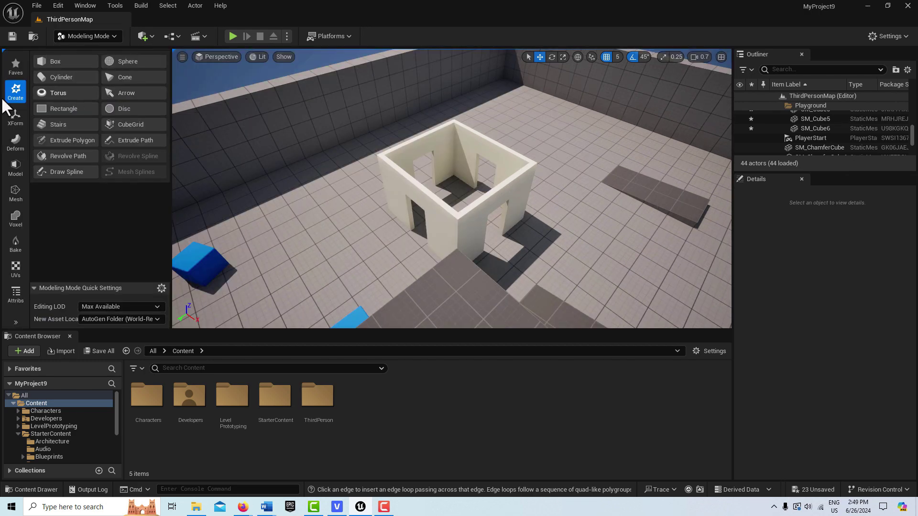
pyautogui.click(68, 60)
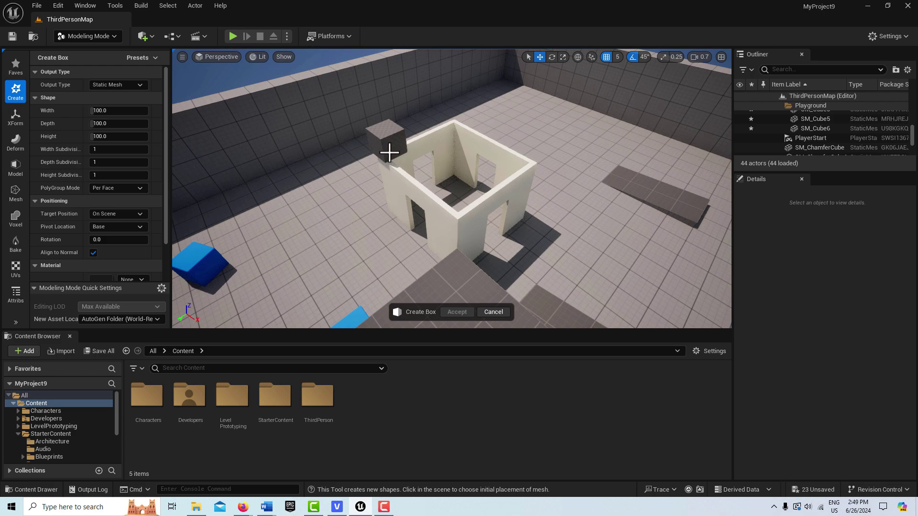
pyautogui.click(389, 153)
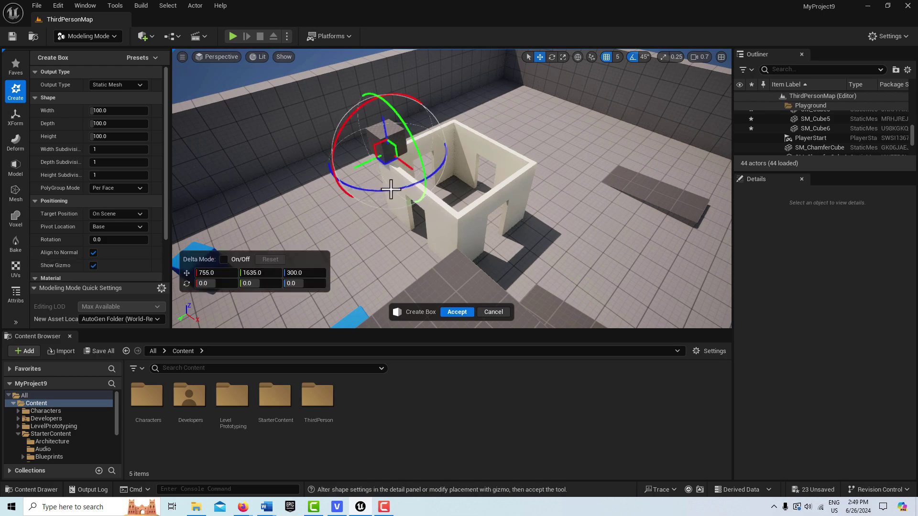
# Align the box with the outer corner of the walls at X 790, Y 1630, Z 300 and accept it.
pyautogui.press('w')
pyautogui.moveTo(381, 204); pyautogui.dragTo(414, 201, button='right')
pyautogui.press('w')
pyautogui.scroll(-3, 345, 179)
pyautogui.press('s')
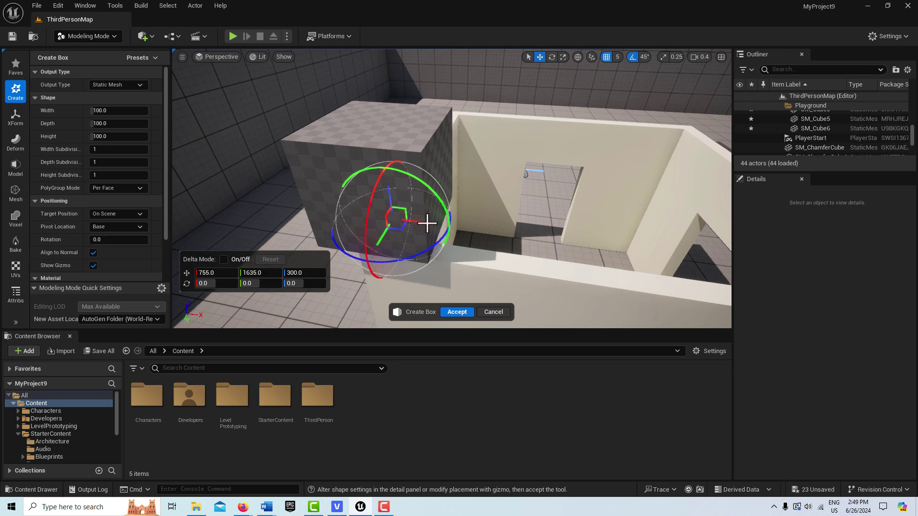
pyautogui.moveTo(427, 223); pyautogui.dragTo(465, 229)
pyautogui.moveTo(463, 228); pyautogui.dragTo(511, 239, button='right')
pyautogui.moveTo(377, 247); pyautogui.dragTo(422, 246)
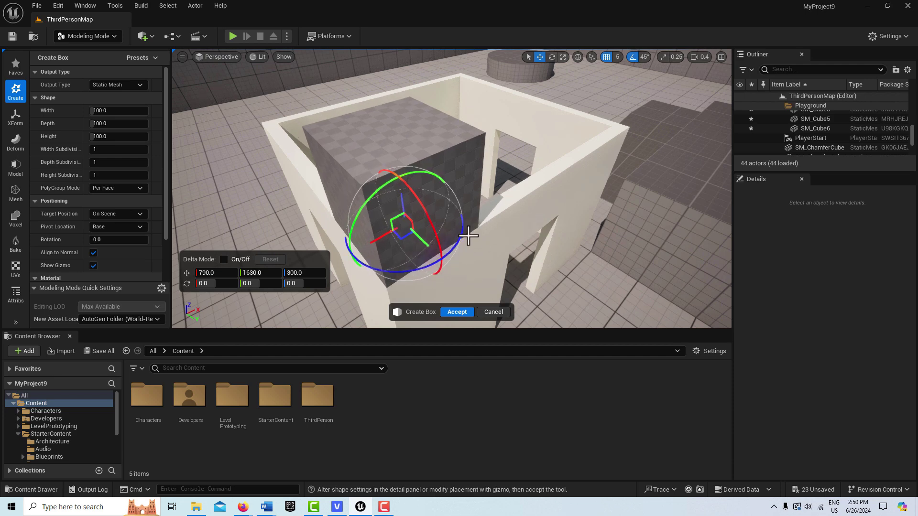
pyautogui.moveTo(573, 240); pyautogui.dragTo(360, 240, button='right')
pyautogui.press('w')
pyautogui.press('s')
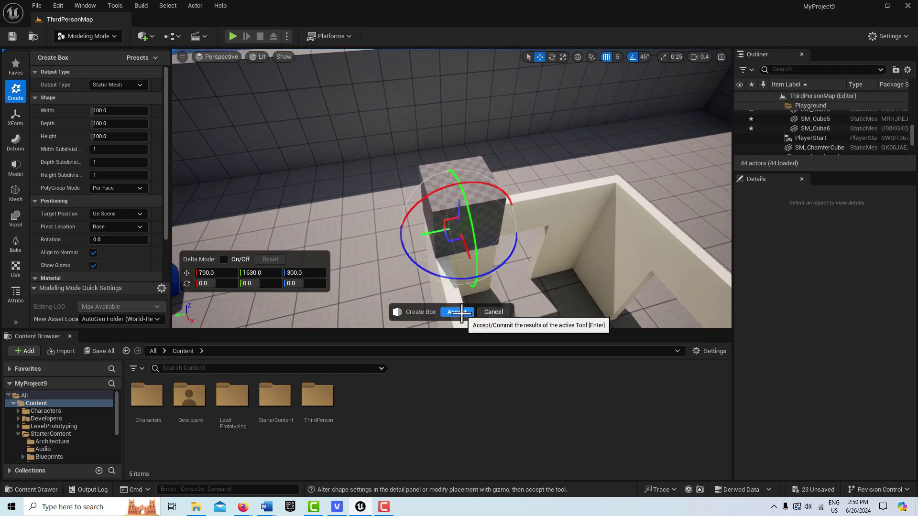
pyautogui.click(17, 163)
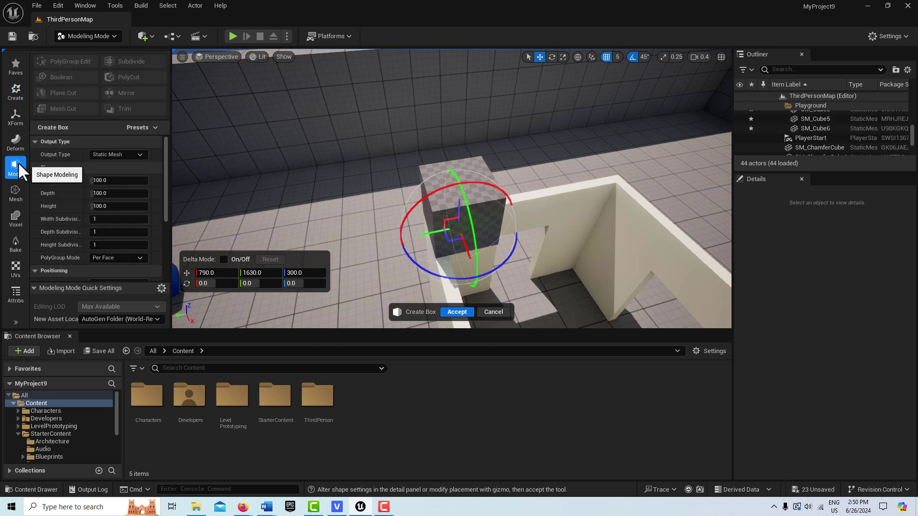
pyautogui.click(457, 312)
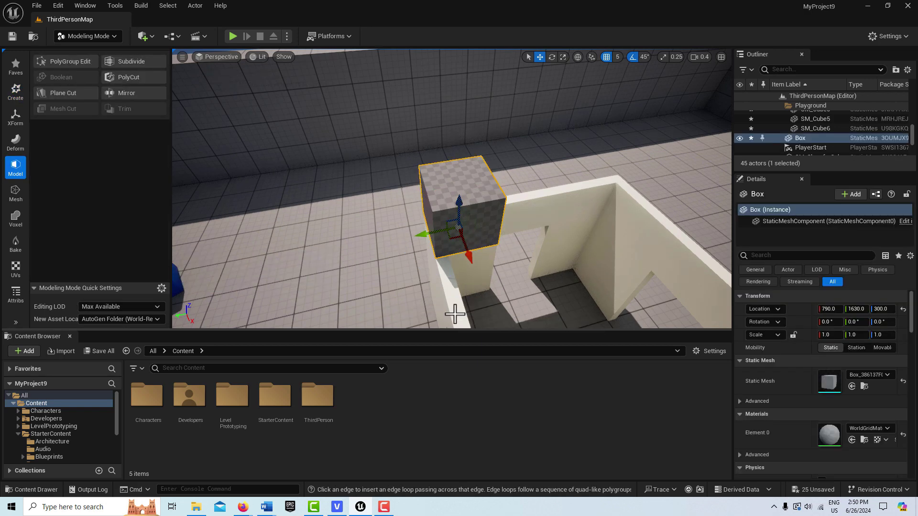
# In PolyGroup Edit, lower the box's top face to Z 310 to make a thin slab.
pyautogui.click(69, 59)
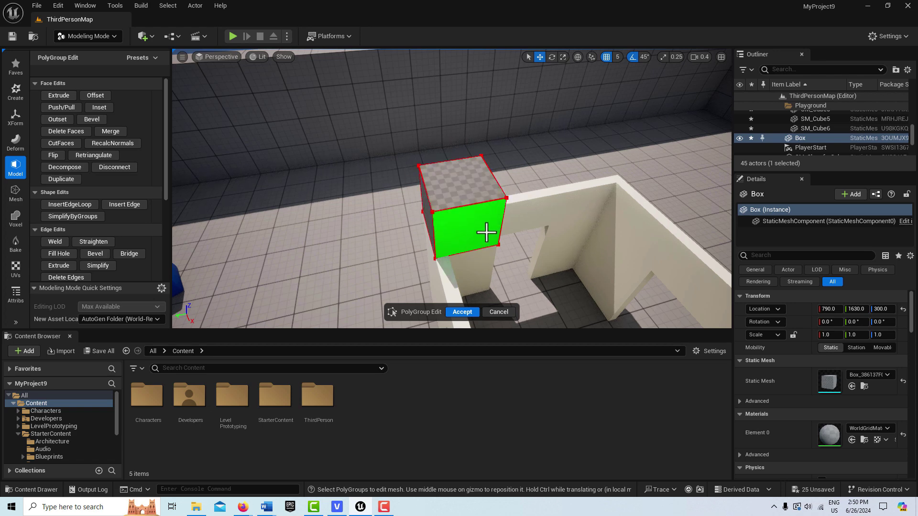
pyautogui.click(463, 187)
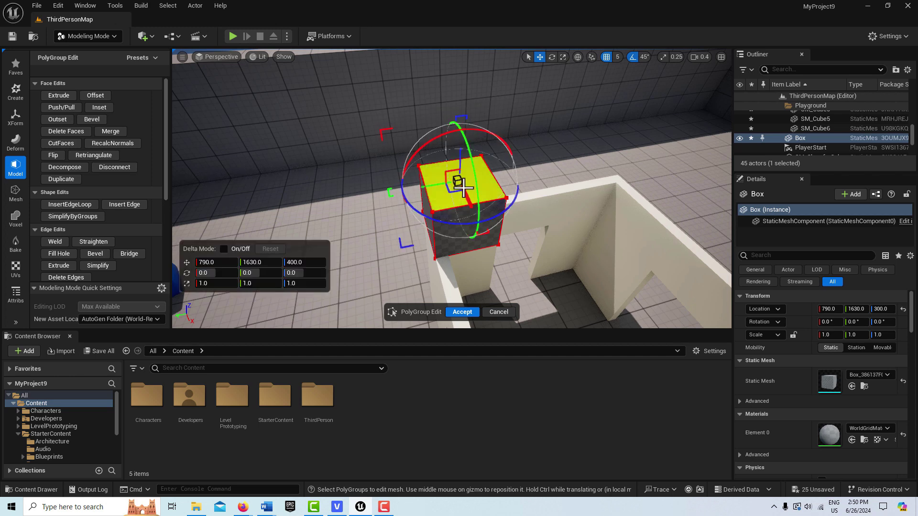
pyautogui.moveTo(459, 157); pyautogui.dragTo(470, 204)
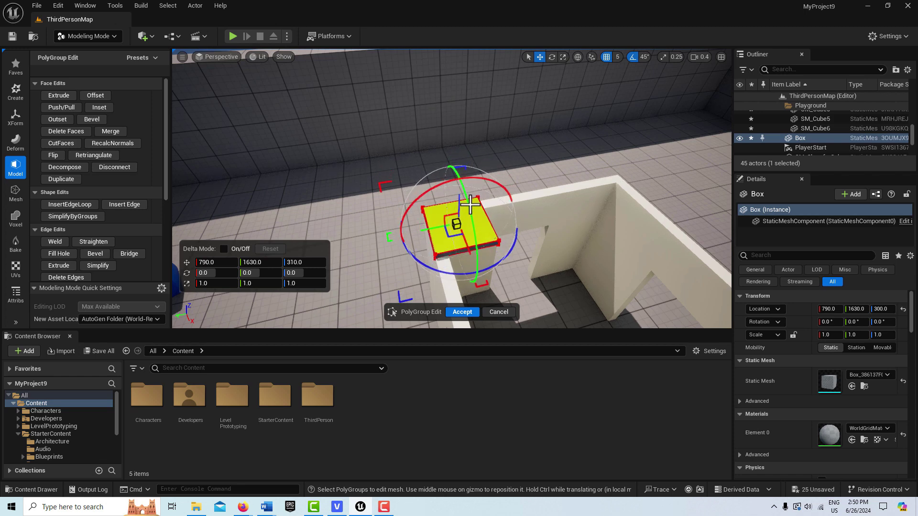
# Pull the slab's end face along the wall to X 1175, towards the opposite corner.
pyautogui.moveTo(441, 291)
pyautogui.mouseDown(button='right')
pyautogui.moveTo(446, 256)
pyautogui.moveTo(545, 334)
pyautogui.moveTo(509, 332)
pyautogui.moveTo(506, 287)
pyautogui.moveTo(535, 285)
pyautogui.moveTo(554, 323)
pyautogui.moveTo(459, 244)
pyautogui.moveTo(483, 246)
pyautogui.moveTo(431, 276)
pyautogui.mouseUp(button='right')
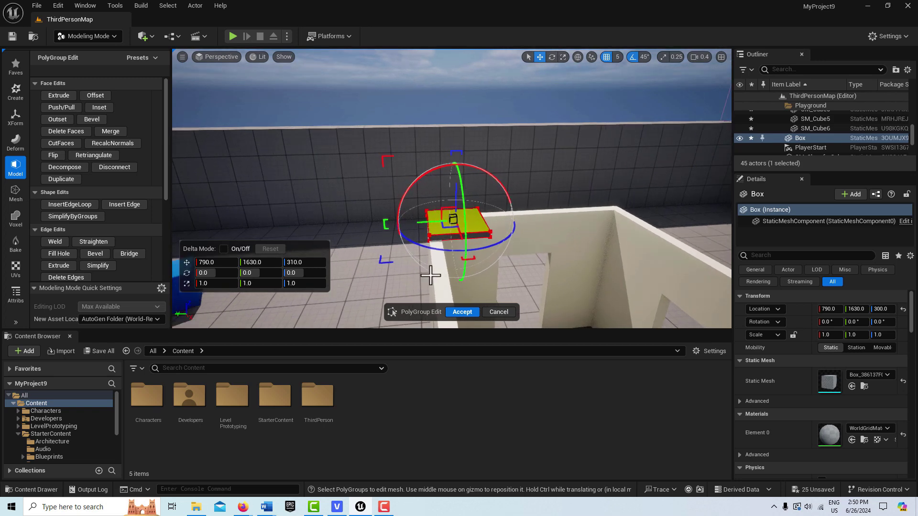
pyautogui.click(451, 238)
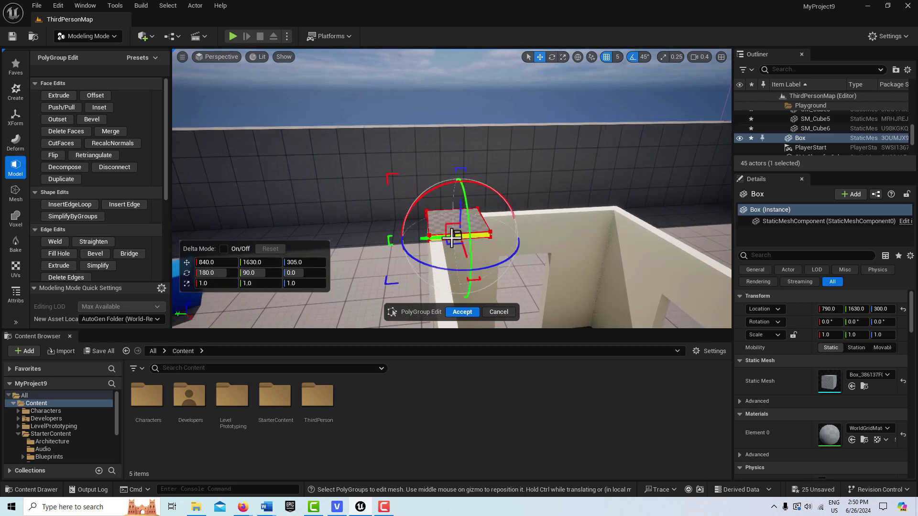
pyautogui.moveTo(463, 252); pyautogui.dragTo(466, 254, button='right')
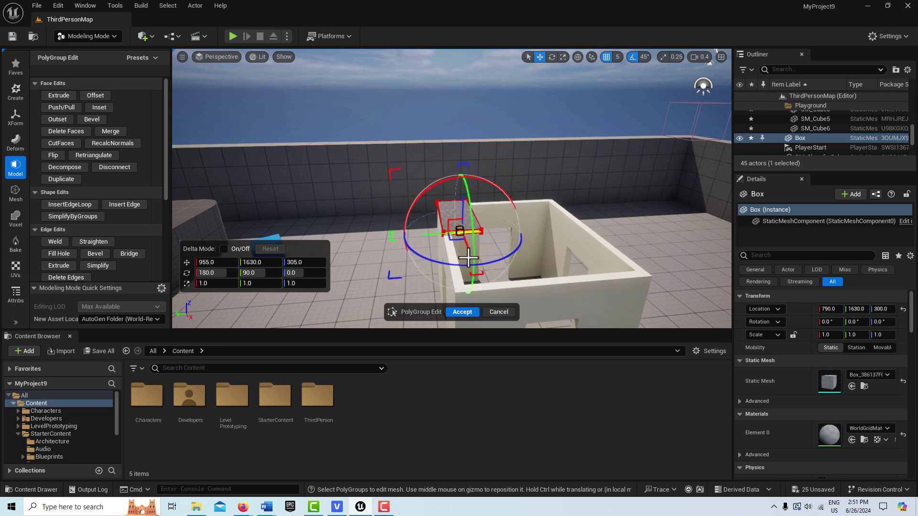
pyautogui.moveTo(467, 258); pyautogui.dragTo(504, 331)
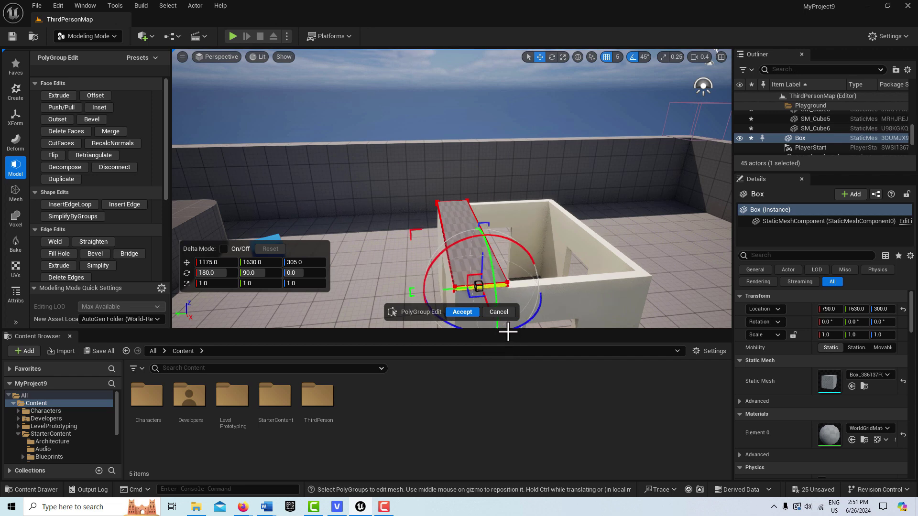
# Pull the slab's long inner side face to Y 1280 to cover the whole room, and accept the PolyGroup edit.
pyautogui.moveTo(585, 291); pyautogui.dragTo(610, 251, button='right')
pyautogui.moveTo(558, 274)
pyautogui.mouseDown(button='right')
pyautogui.moveTo(558, 313)
pyautogui.moveTo(559, 275)
pyautogui.mouseUp(button='right')
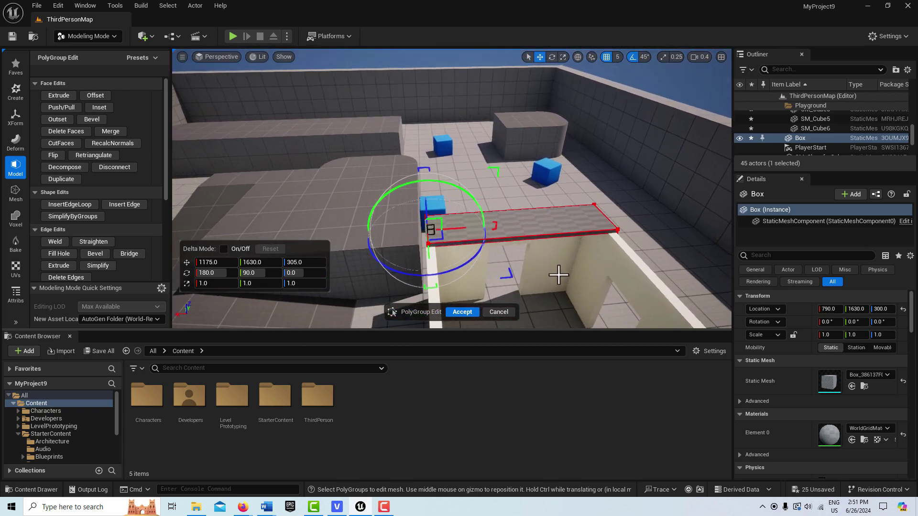
pyautogui.click(536, 238)
pyautogui.scroll(-4, 572, 275)
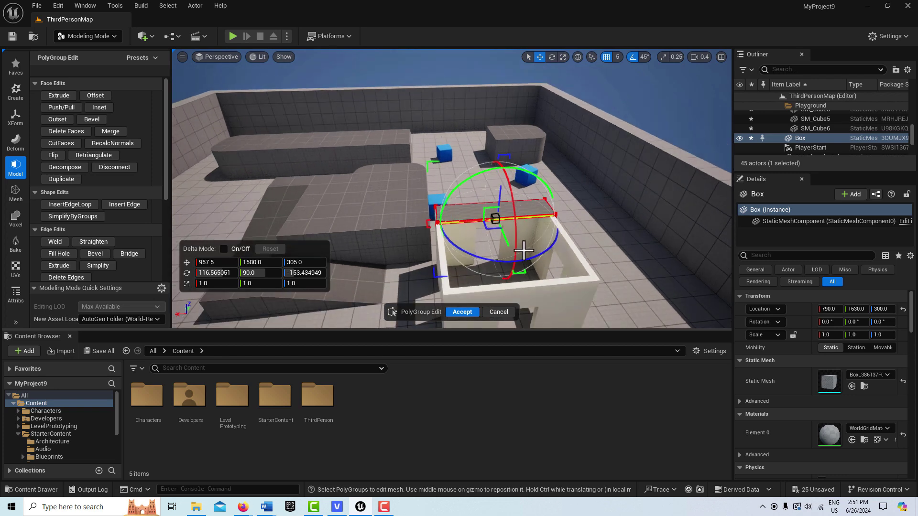
pyautogui.moveTo(507, 244); pyautogui.dragTo(541, 345)
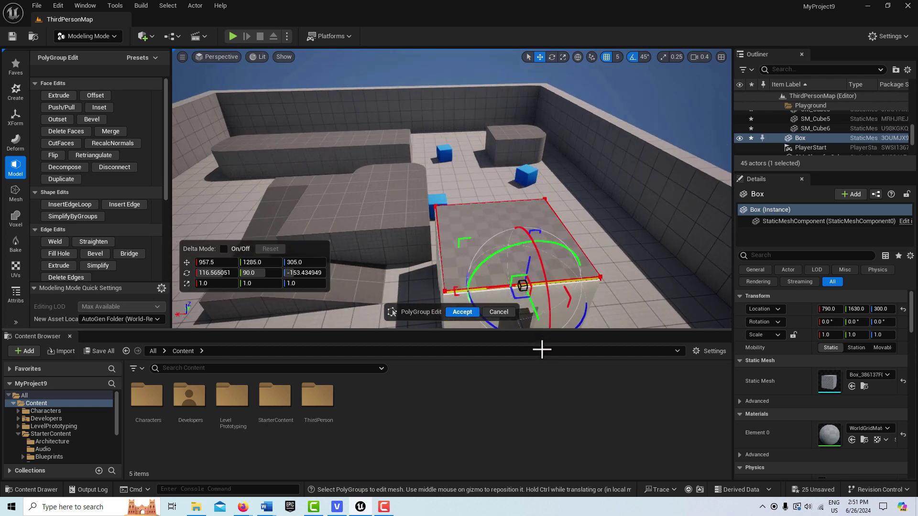
pyautogui.scroll(-1, 564, 313)
pyautogui.moveTo(568, 313); pyautogui.dragTo(551, 324, button='right')
pyautogui.moveTo(529, 293); pyautogui.dragTo(556, 308, button='right')
pyautogui.scroll(4, 549, 316)
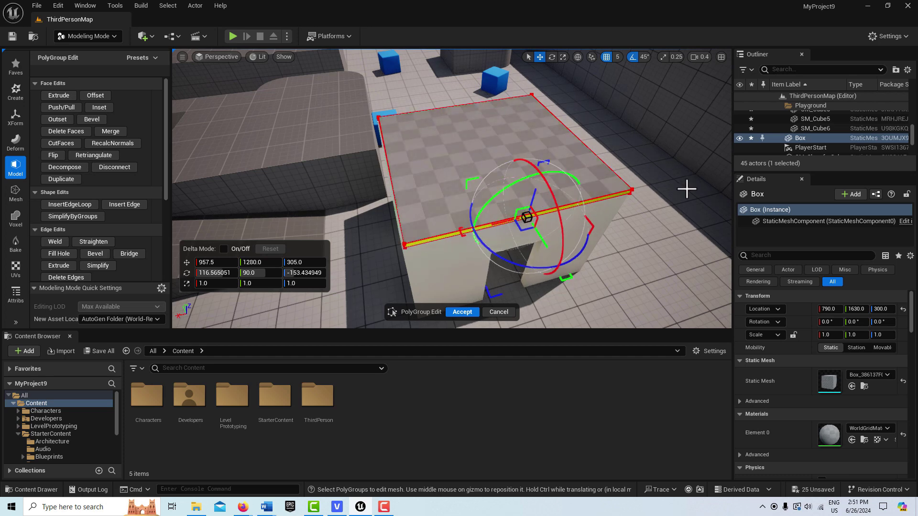
pyautogui.click(467, 312)
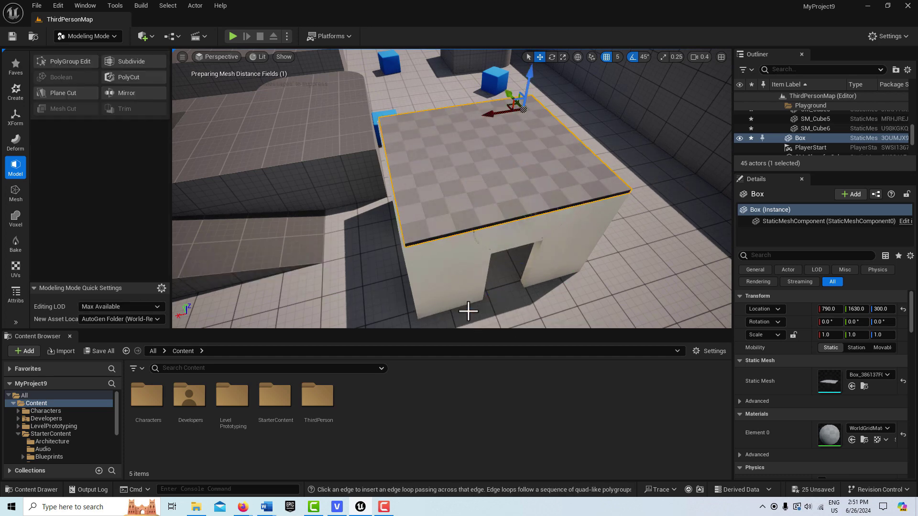
# Extend the roof slab's face above the doorway wall to X 1180 with PolyGroup Edit and accept the change.
pyautogui.moveTo(467, 312); pyautogui.dragTo(548, 301, button='right')
pyautogui.moveTo(349, 322); pyautogui.dragTo(285, 216, button='right')
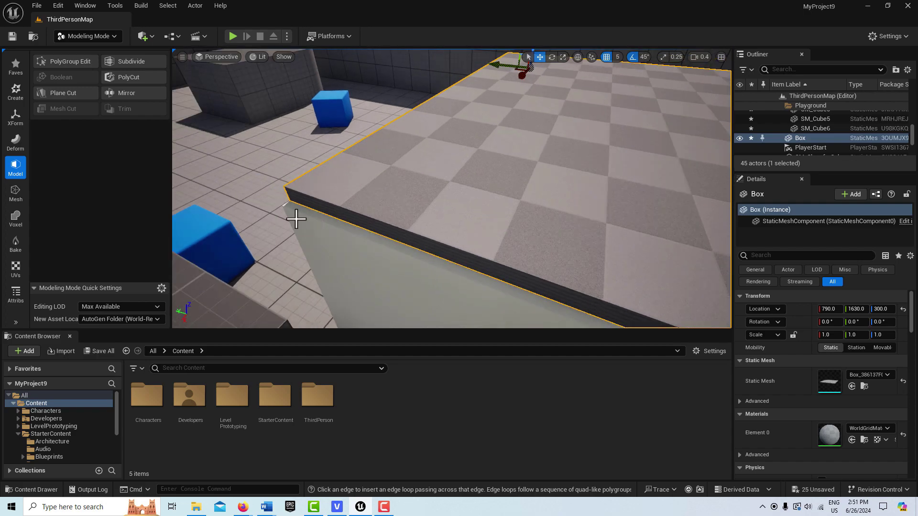
pyautogui.moveTo(525, 219)
pyautogui.mouseDown(button='right')
pyautogui.moveTo(589, 226)
pyautogui.moveTo(513, 223)
pyautogui.mouseUp(button='right')
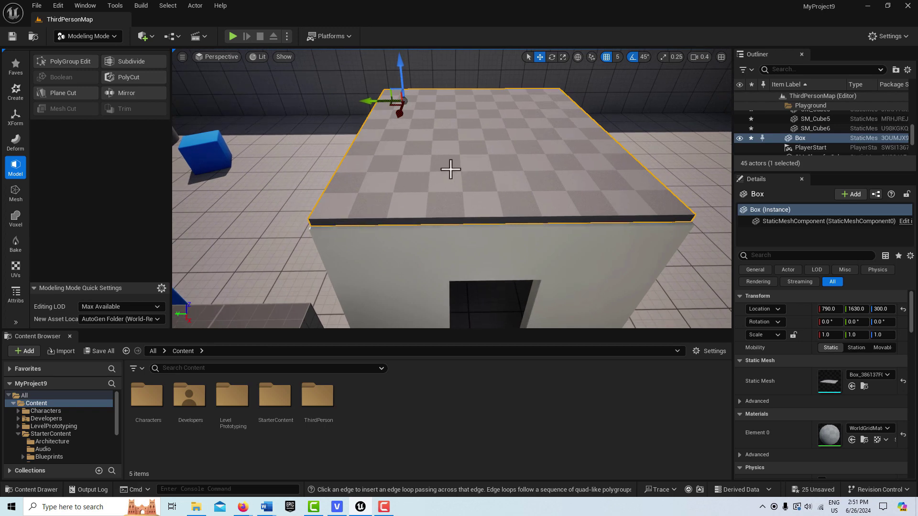
pyautogui.click(74, 59)
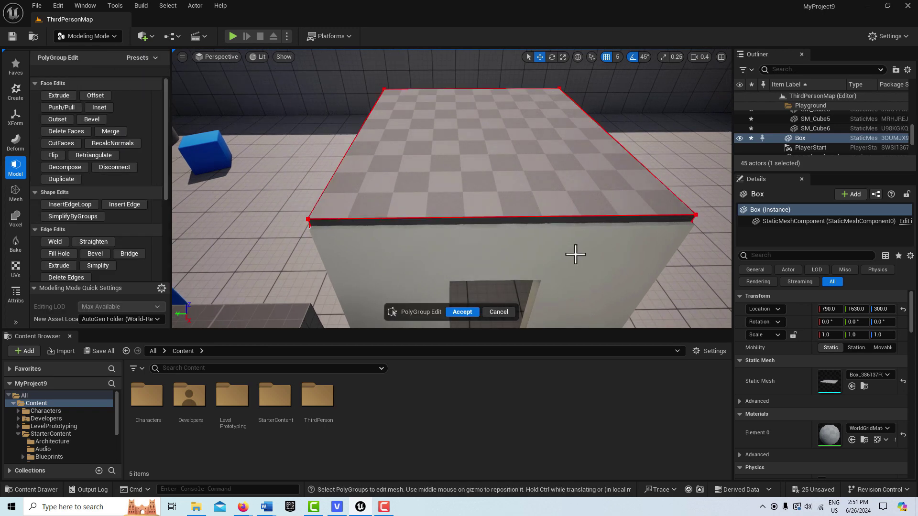
pyautogui.click(500, 221)
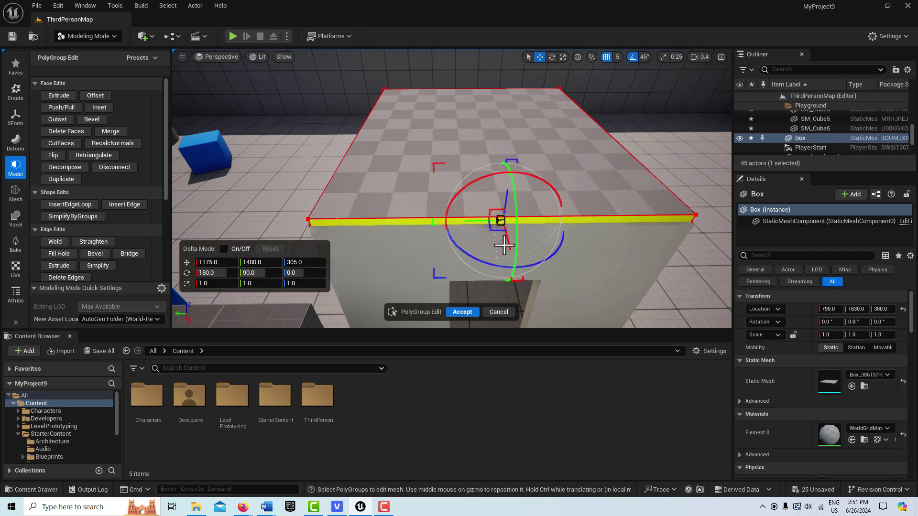
pyautogui.moveTo(508, 249); pyautogui.dragTo(507, 250)
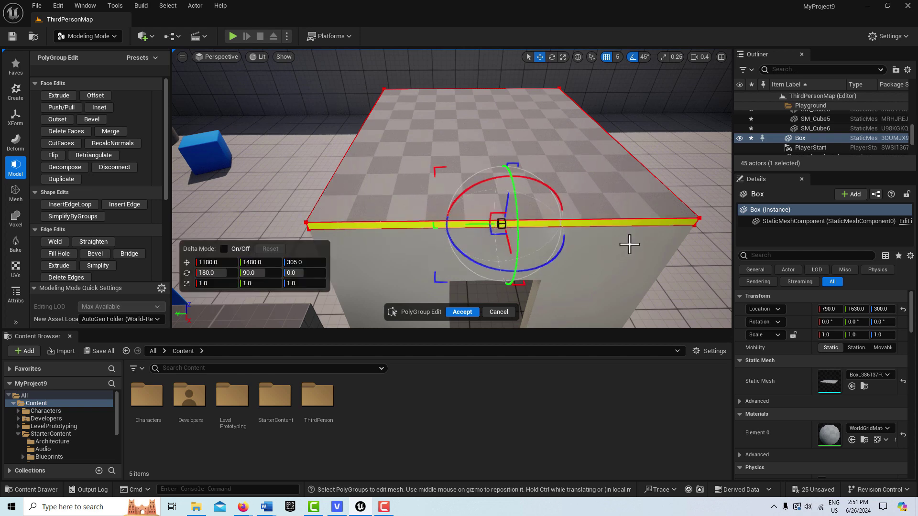
pyautogui.click(467, 312)
# Insert two edge loops across the roof slab in PolyGroup Edit, dividing it into three strips above the doorway wall.
pyautogui.press('s')
pyautogui.moveTo(467, 301)
pyautogui.mouseDown(button='right')
pyautogui.moveTo(459, 301)
pyautogui.moveTo(464, 315)
pyautogui.mouseUp(button='right')
pyautogui.press('w')
pyautogui.moveTo(444, 176)
pyautogui.mouseDown(button='right')
pyautogui.moveTo(456, 180)
pyautogui.moveTo(447, 158)
pyautogui.moveTo(444, 176)
pyautogui.mouseUp(button='right')
pyautogui.press('s')
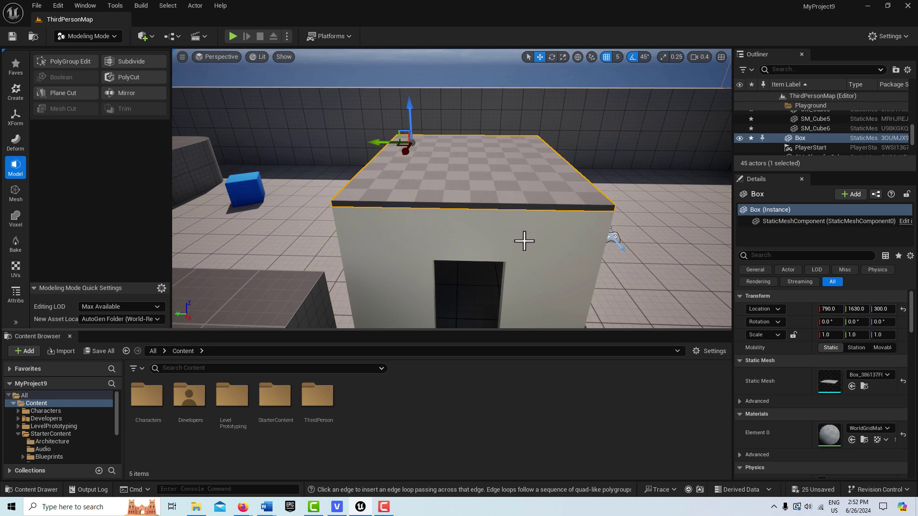
pyautogui.scroll(-3, 524, 240)
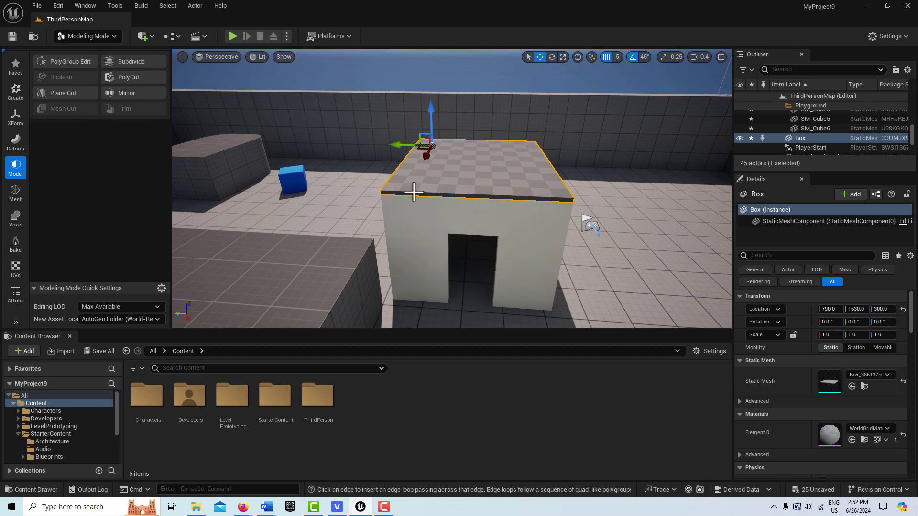
pyautogui.click(70, 61)
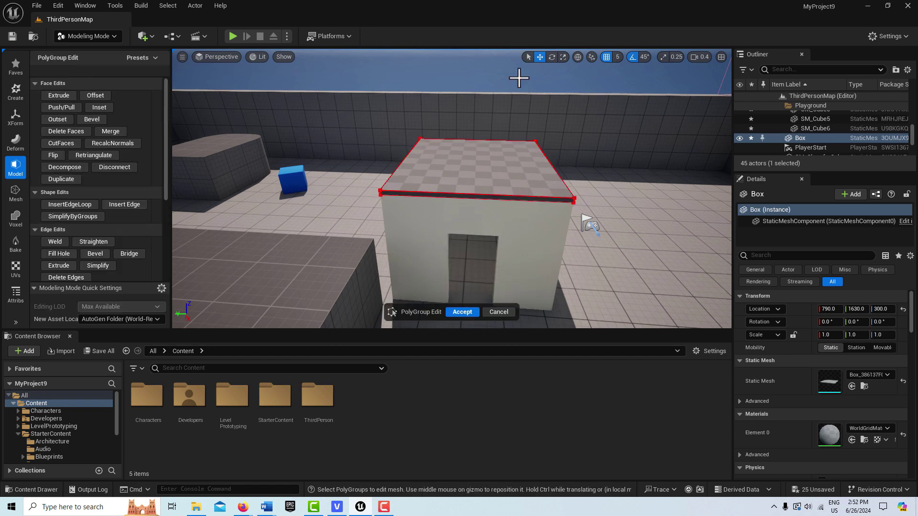
pyautogui.click(73, 202)
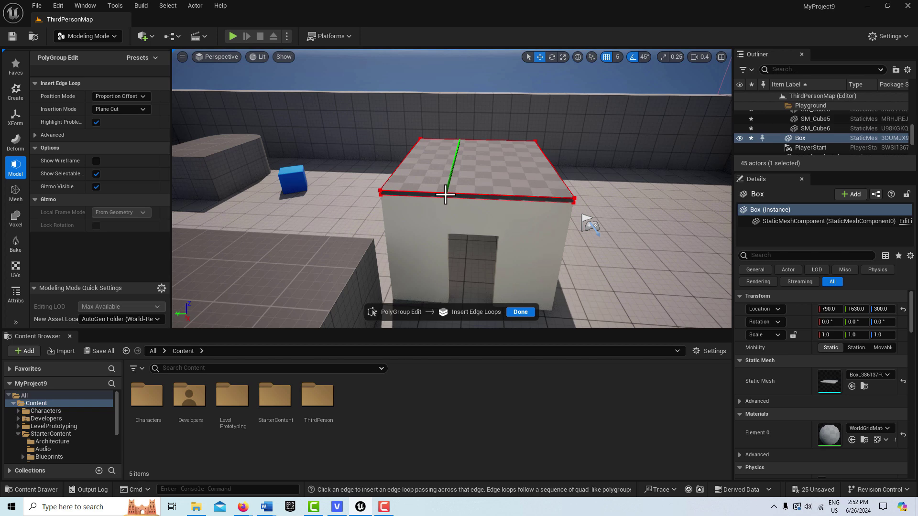
pyautogui.click(446, 195)
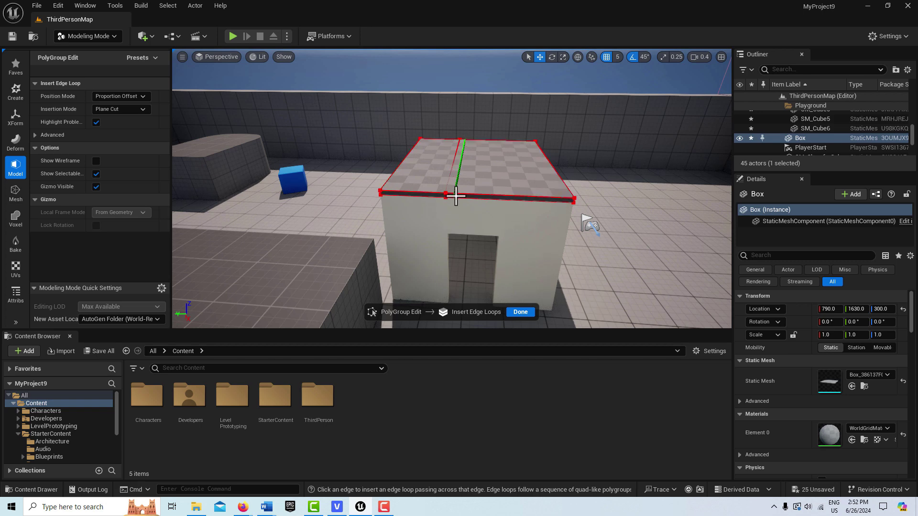
pyautogui.click(506, 198)
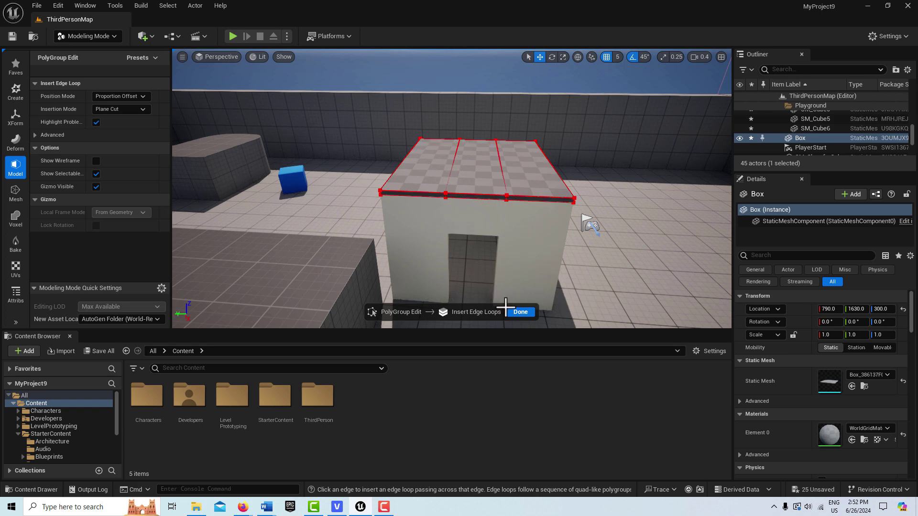
pyautogui.click(520, 313)
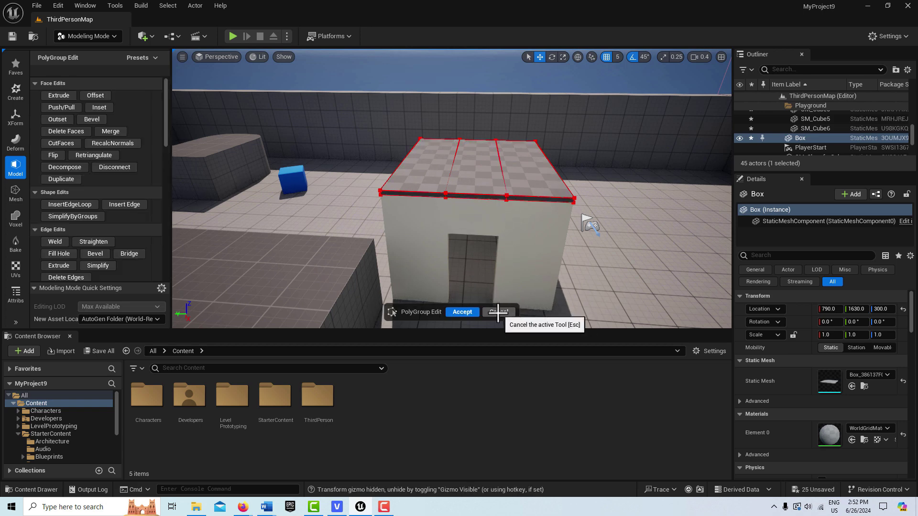
# Accept the edge loops, then extrude the middle strip's edge face above the doorway out to X 1295 with PolyGroup Edit and accept.
pyautogui.click(462, 311)
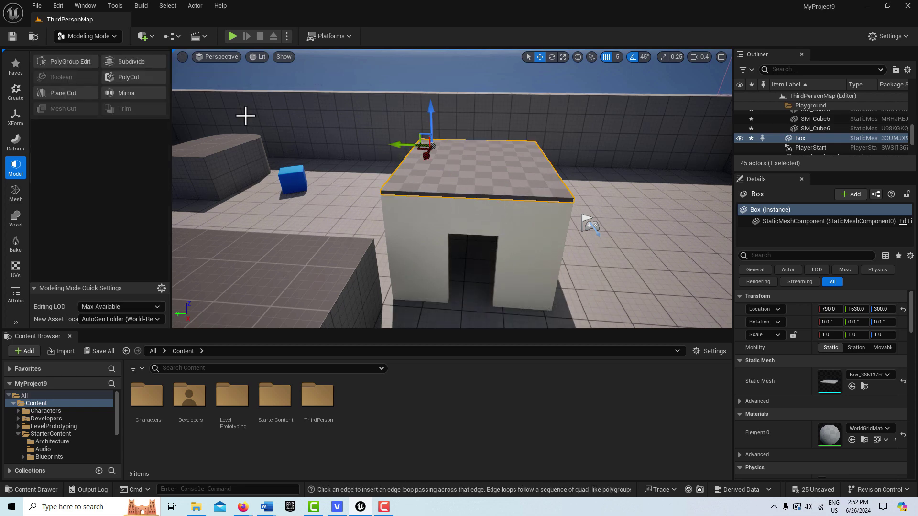
pyautogui.click(67, 61)
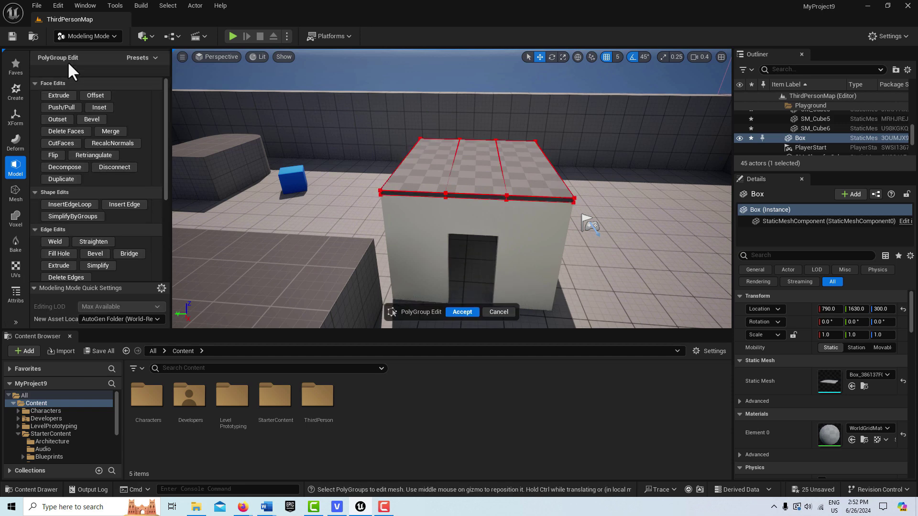
pyautogui.click(478, 196)
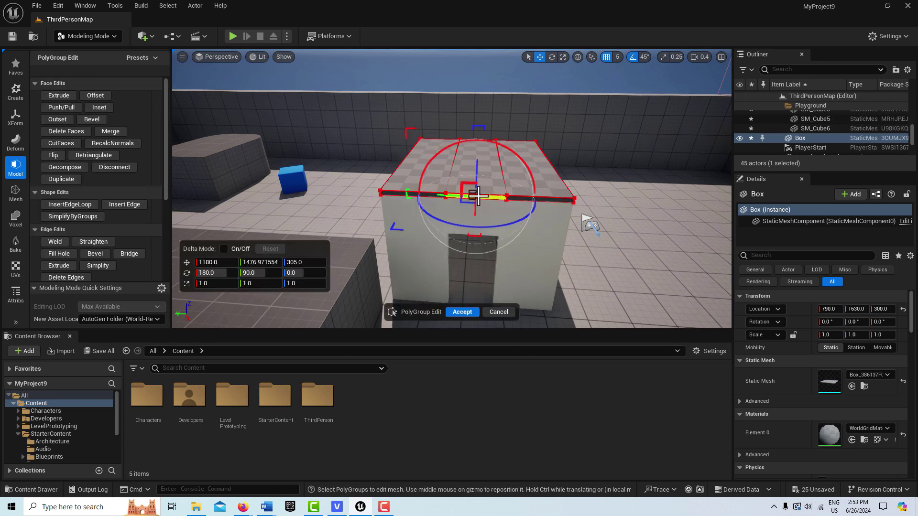
pyautogui.click(56, 95)
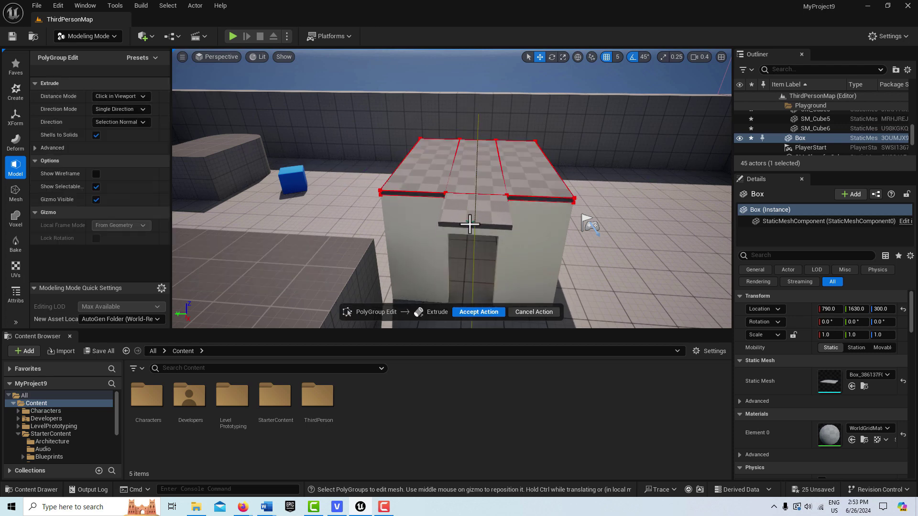
pyautogui.click(470, 224)
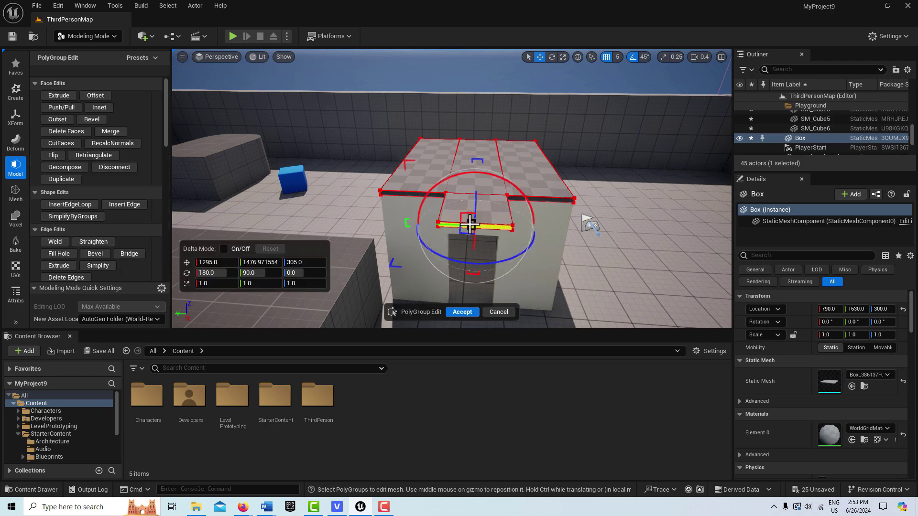
pyautogui.click(460, 311)
# Apply the M_Brick_Clay_New material from the StarterContent Materials folder to the roof slab.
pyautogui.press('w')
pyautogui.moveTo(558, 246); pyautogui.dragTo(407, 212, button='right')
pyautogui.press('s')
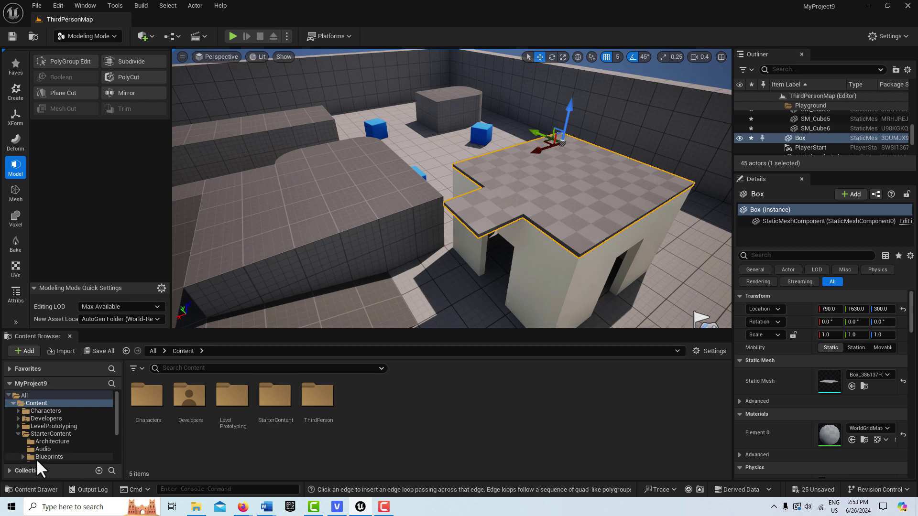
pyautogui.scroll(-3, 61, 431)
pyautogui.click(49, 412)
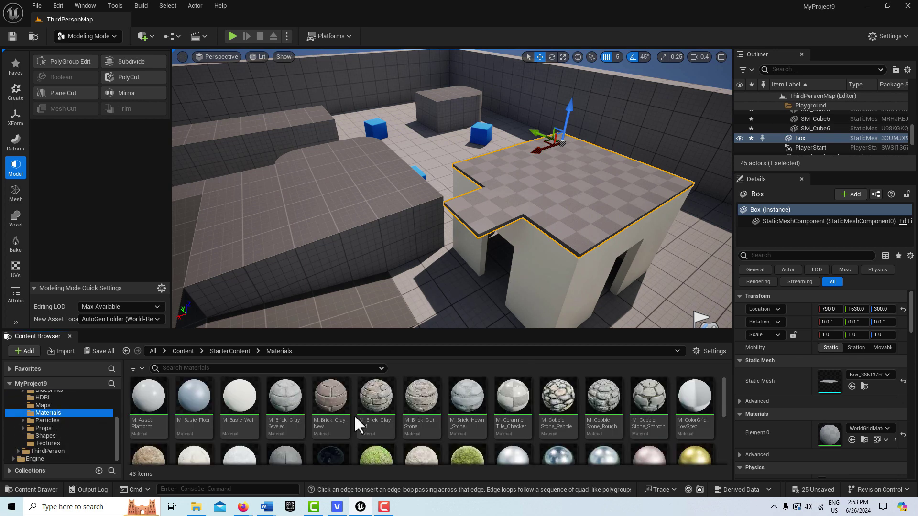
pyautogui.moveTo(337, 399); pyautogui.dragTo(566, 190)
# Examine the brick pattern on the roof slab and its doorway canopy from above.
pyautogui.moveTo(620, 246); pyautogui.dragTo(325, 198, button='right')
pyautogui.press('w')
pyautogui.press('s')
pyautogui.press('w')
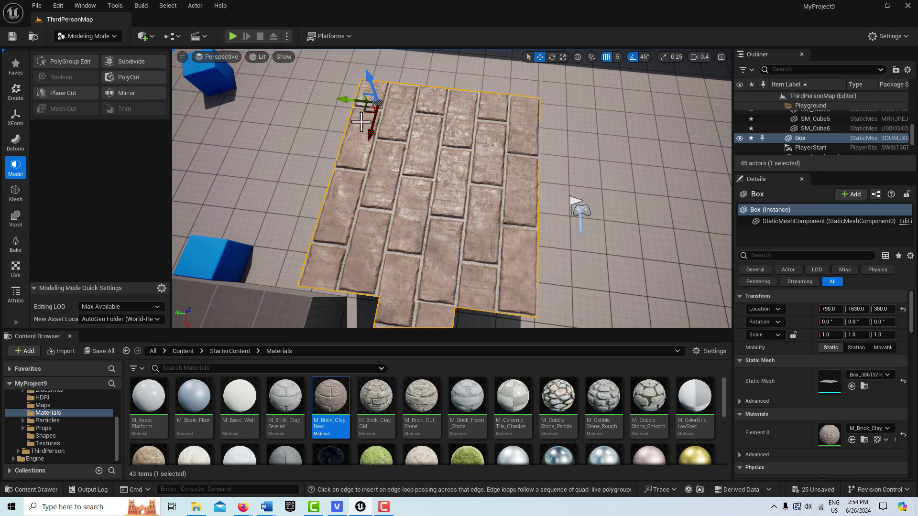
pyautogui.moveTo(444, 196); pyautogui.dragTo(519, 220, button='right')
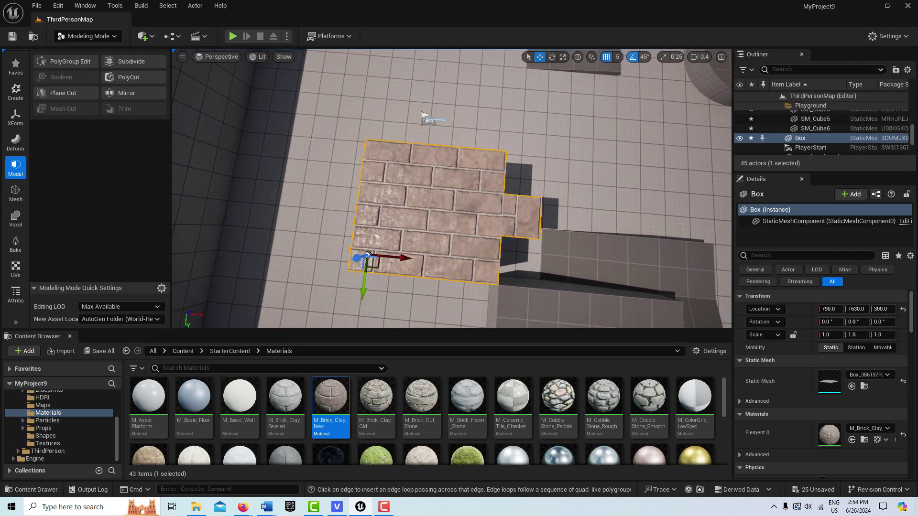
pyautogui.moveTo(392, 175); pyautogui.dragTo(443, 196, button='right')
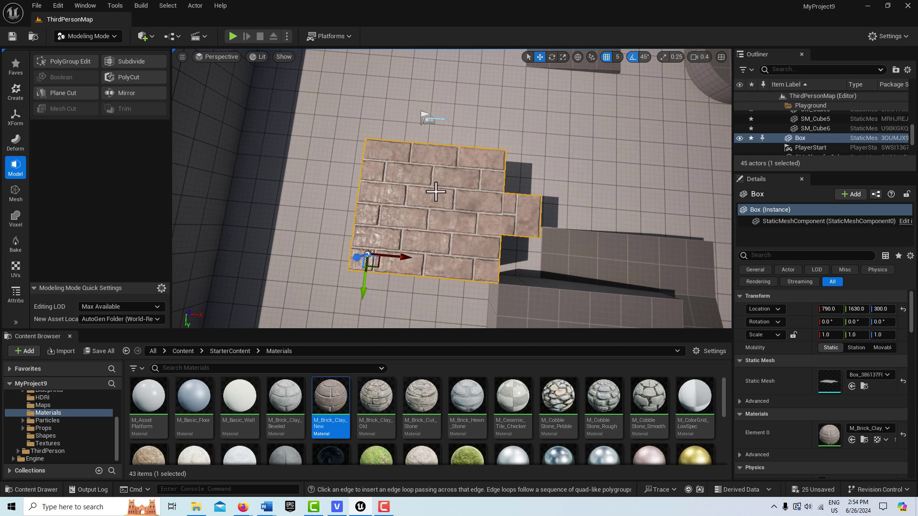